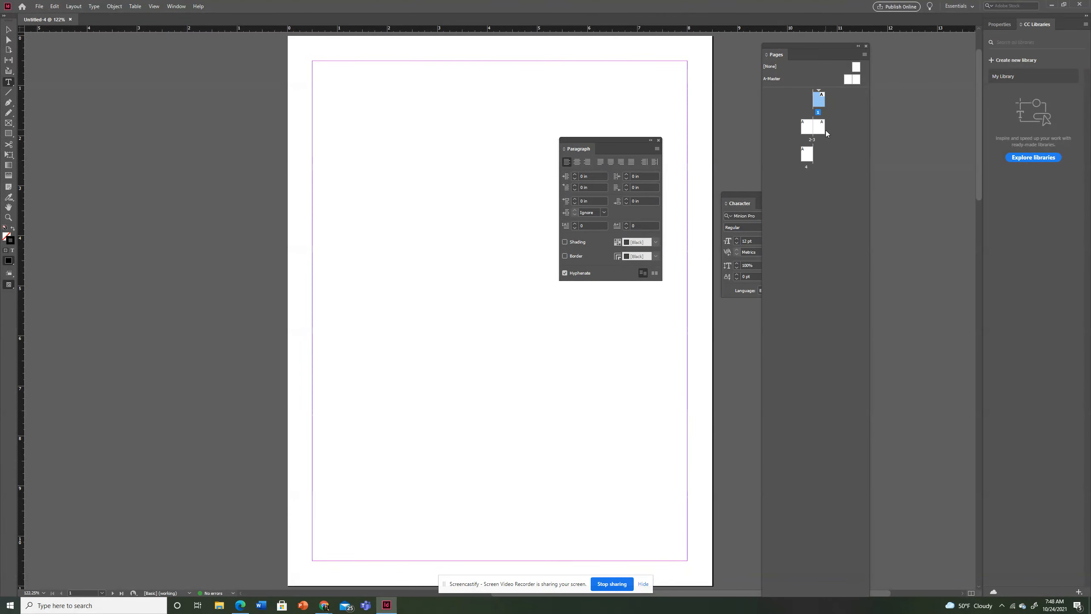
Move the Paragraph and Character panels clear of the page area and open the left page of A-Master
left_click_drag(615, 141, 995, 286)
left_click_drag(755, 201, 949, 154)
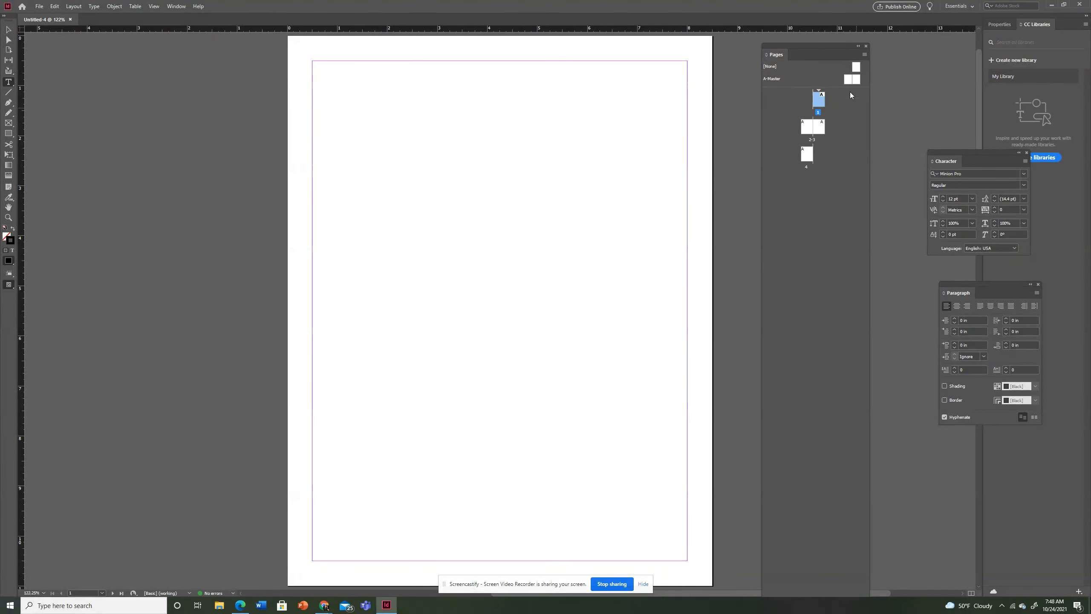
left_click(847, 80, "alt")
double_click(849, 80)
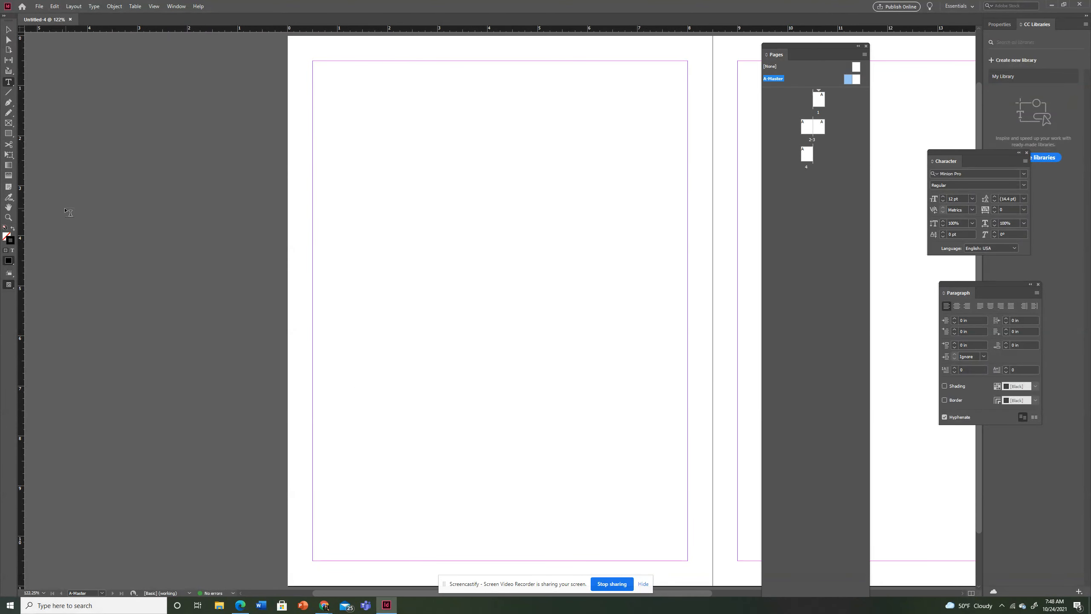
Draw a small text frame in the lower-left margin corner of the left master page and insert a Current Page Number marker
left_click(8, 83)
left_click_drag(313, 522, 360, 563)
right_click(328, 545)
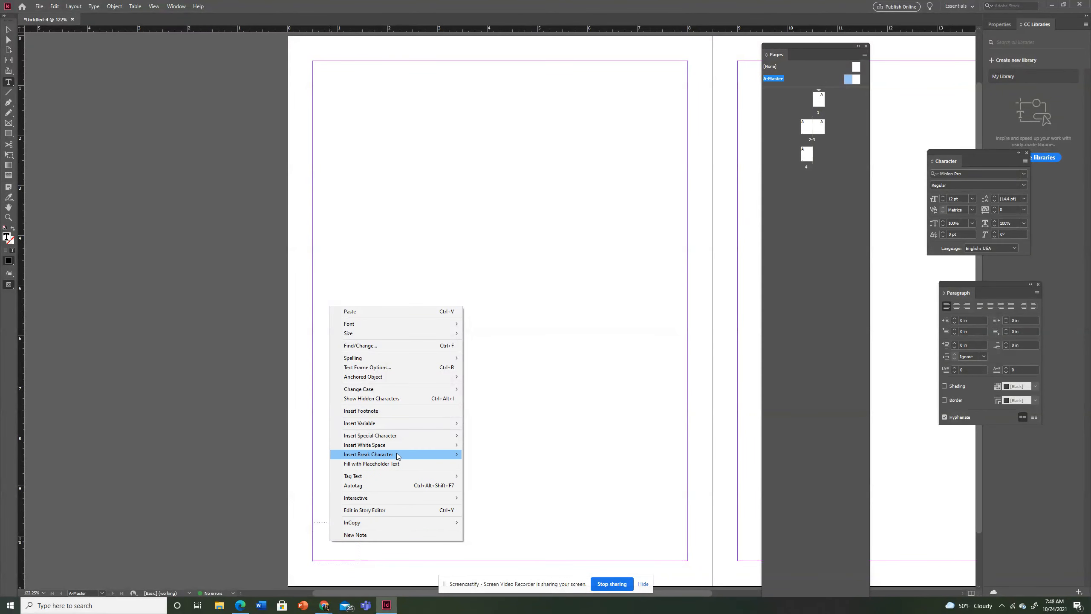
mouse_move(399, 439)
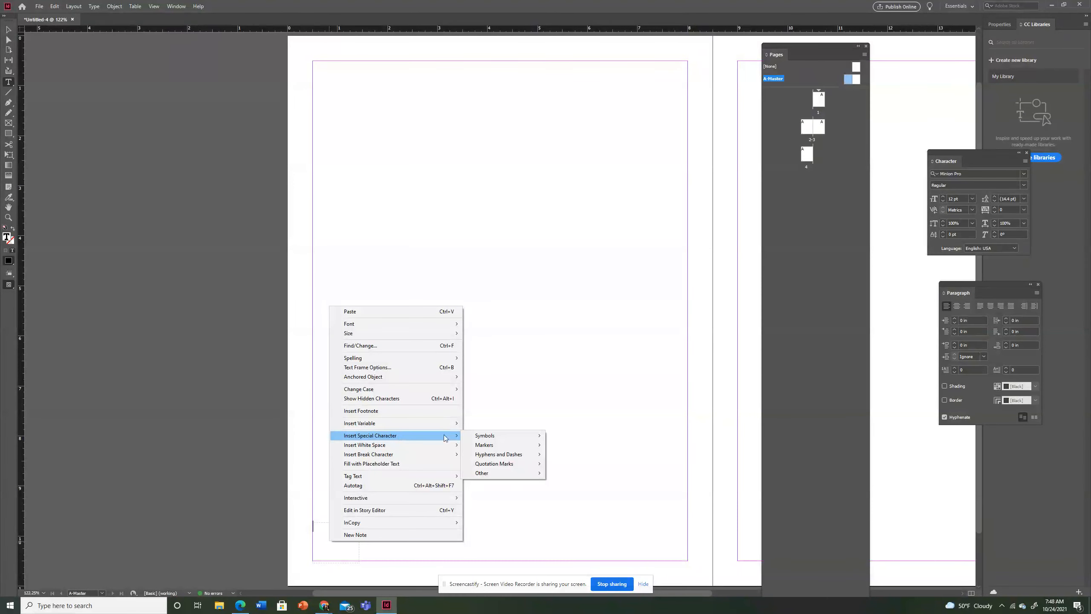
mouse_move(500, 445)
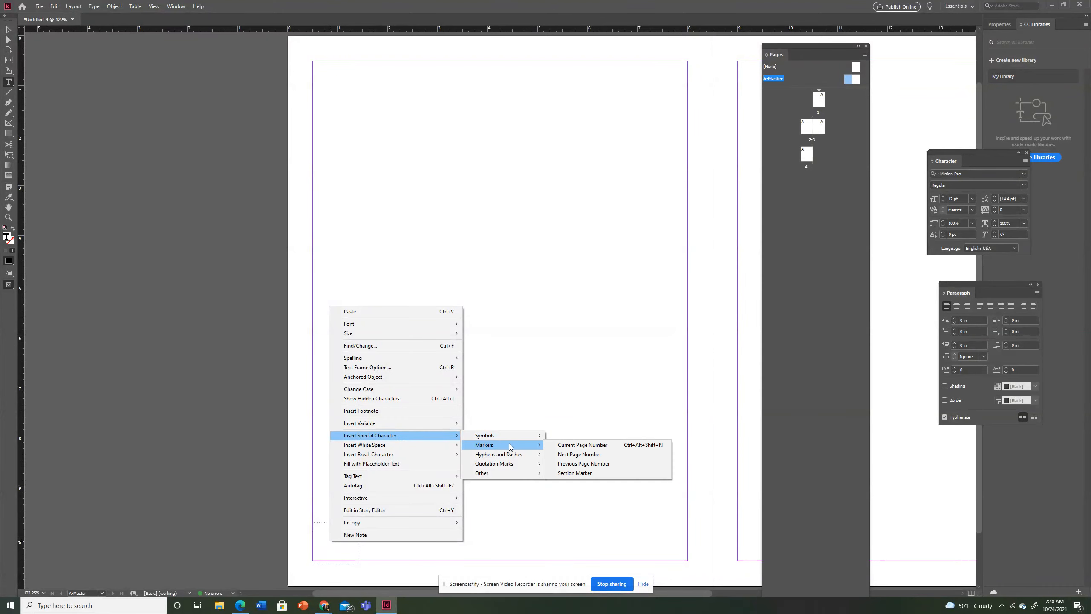
left_click(574, 445)
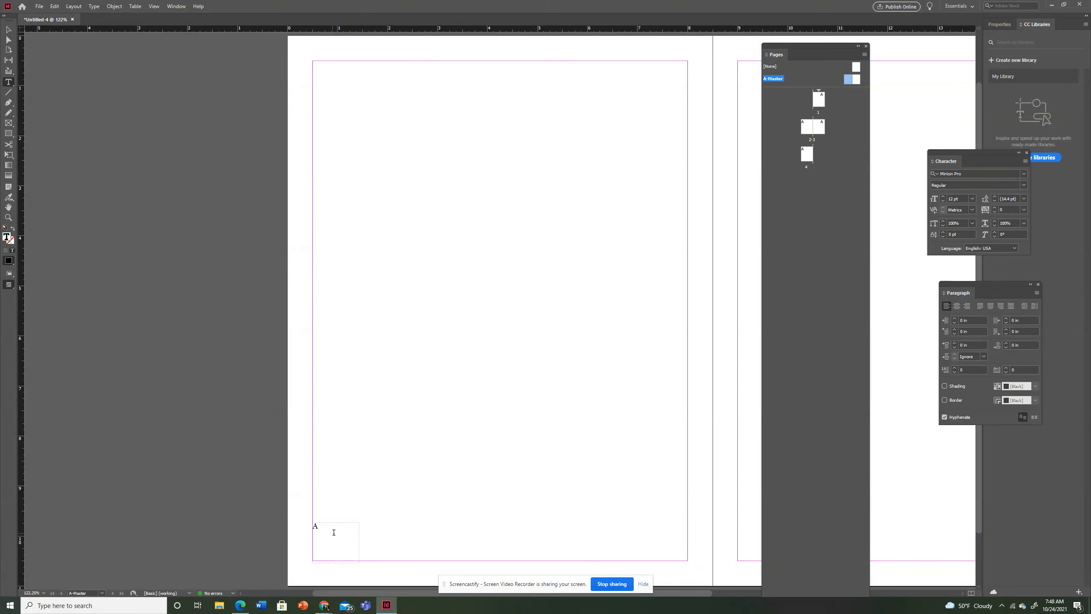
Draw a similar text frame in the lower-right margin corner of the right A-Master page and insert a page number marker
double_click(857, 82)
left_click_drag(653, 517, 696, 565)
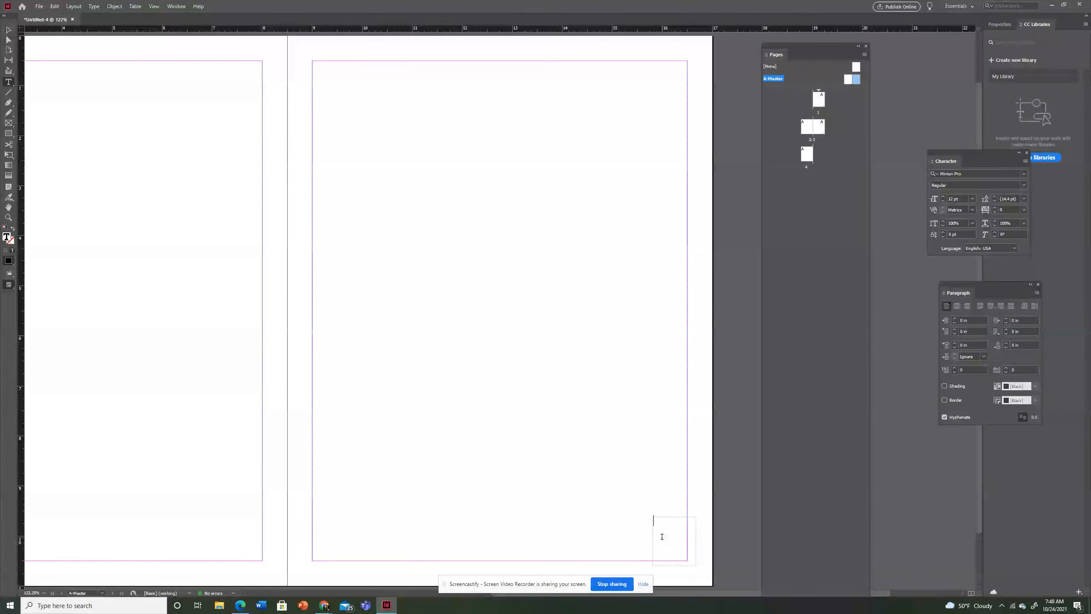
right_click(663, 540)
mouse_move(697, 434)
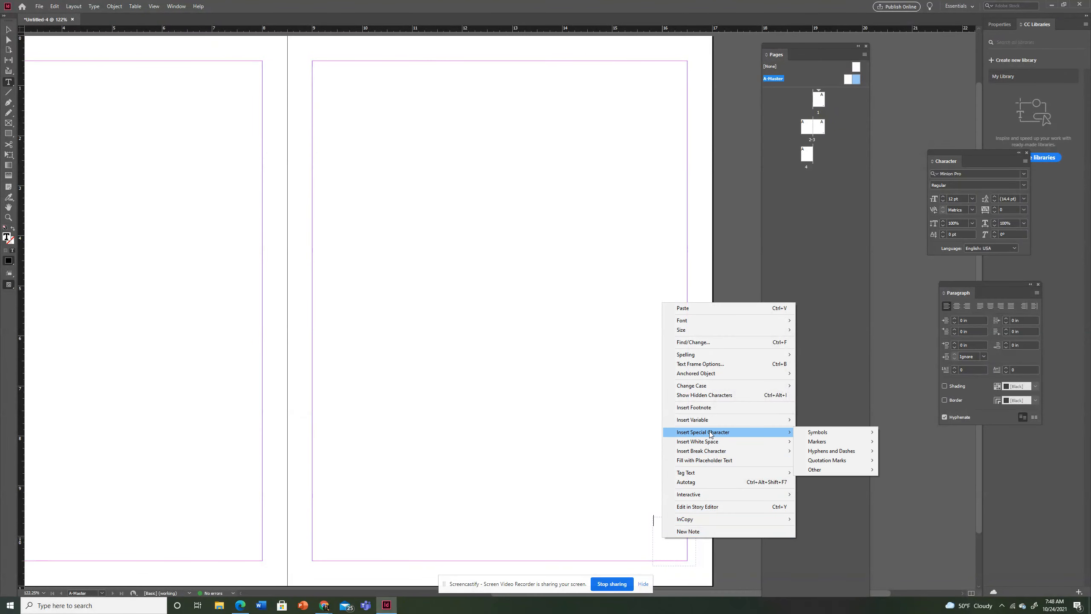
mouse_move(814, 443)
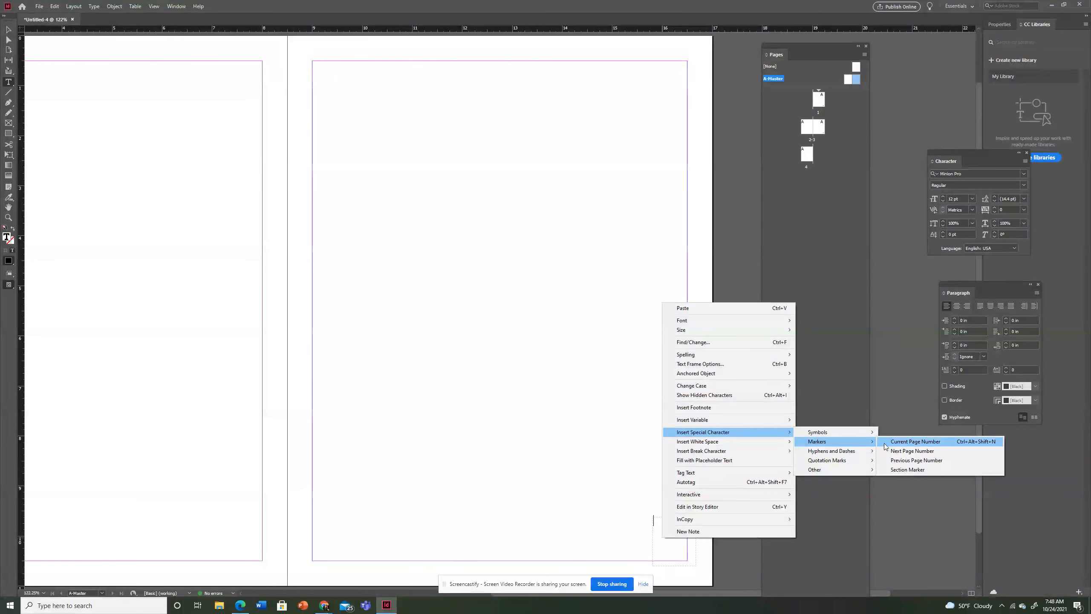
left_click(913, 451)
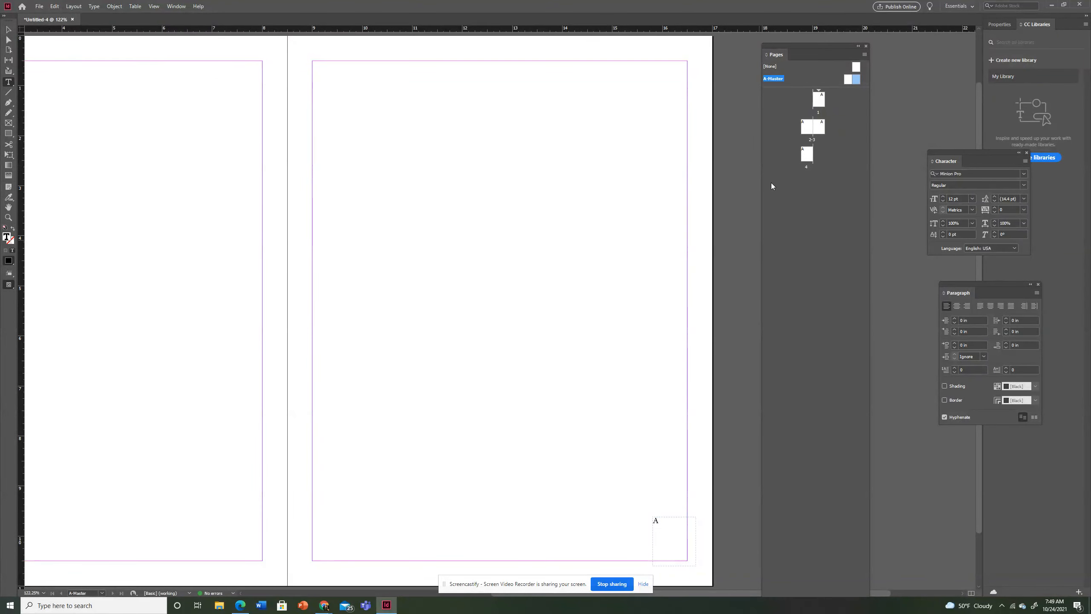
Check the page numbers on all four document pages and return to the first page
double_click(818, 100)
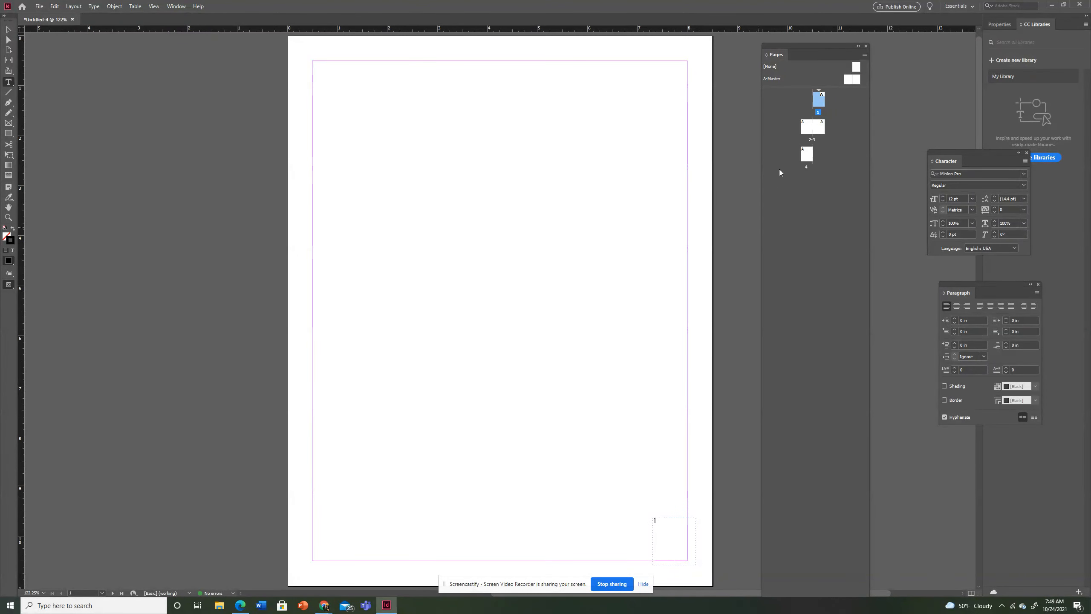
double_click(807, 131)
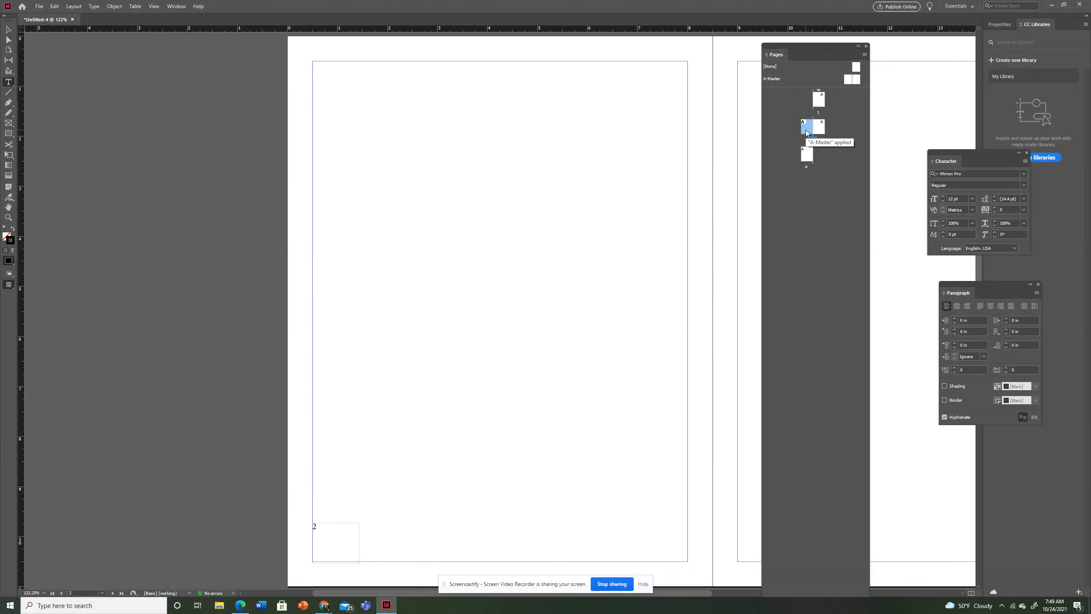
double_click(819, 127)
double_click(807, 154)
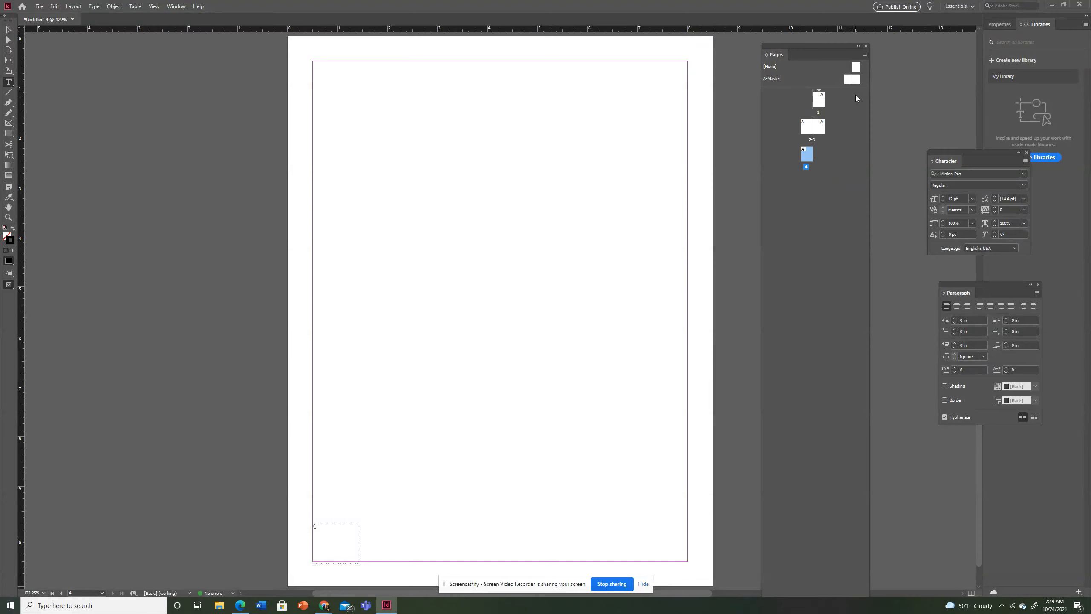
double_click(821, 102)
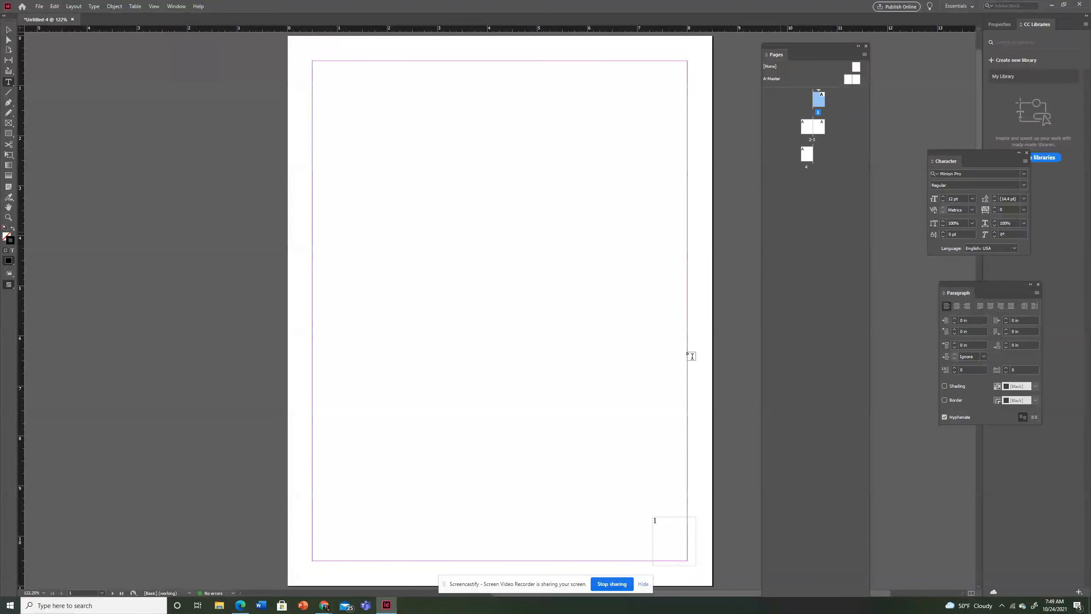
Go to page 2 and turn off Allow Document Pages to Shuffle
double_click(808, 127)
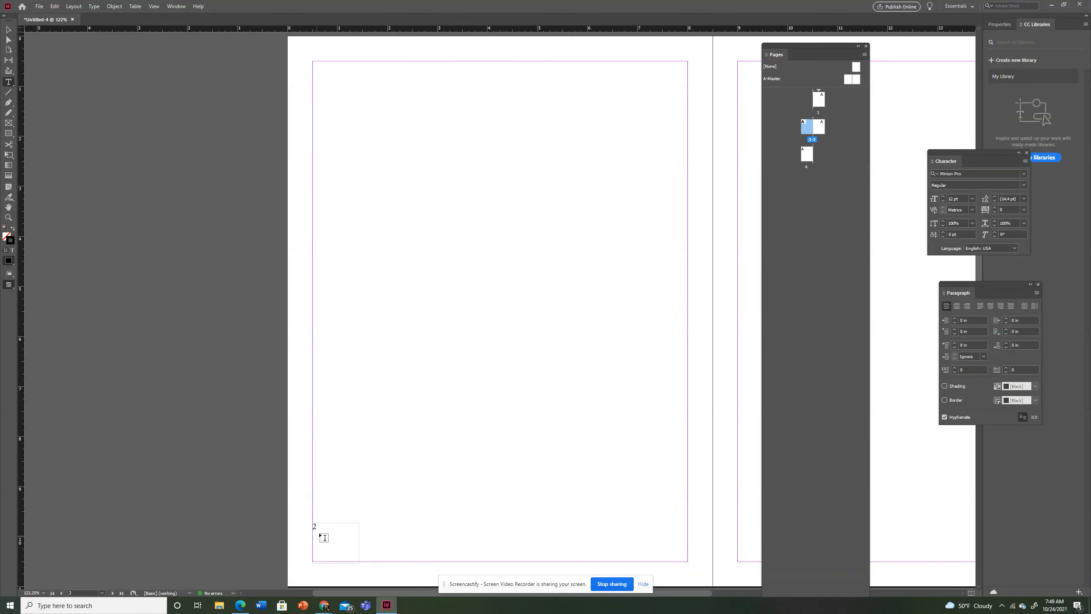
left_click(865, 54)
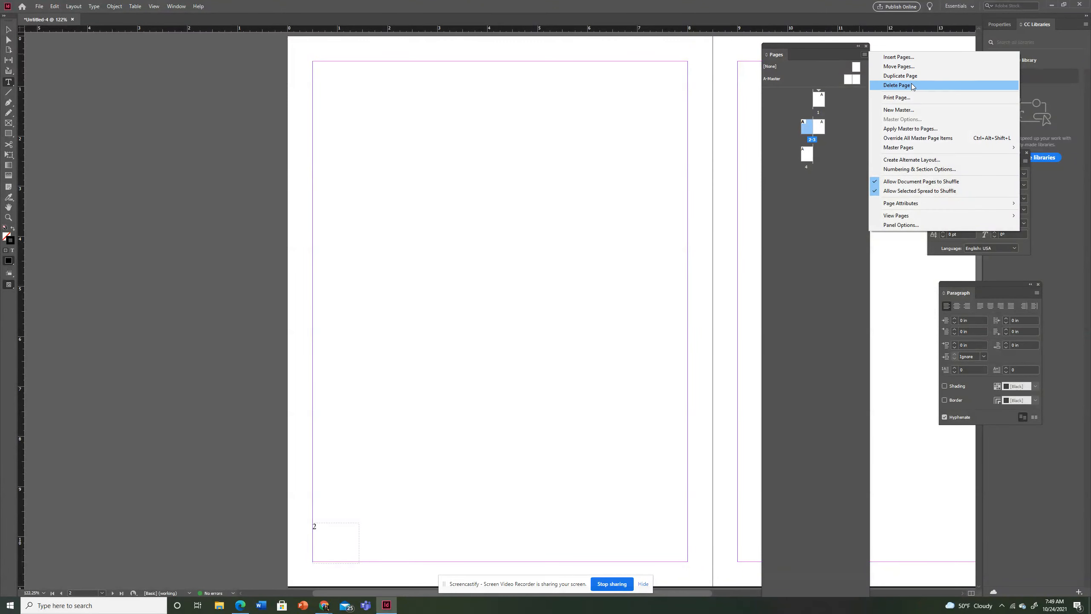
left_click(916, 182)
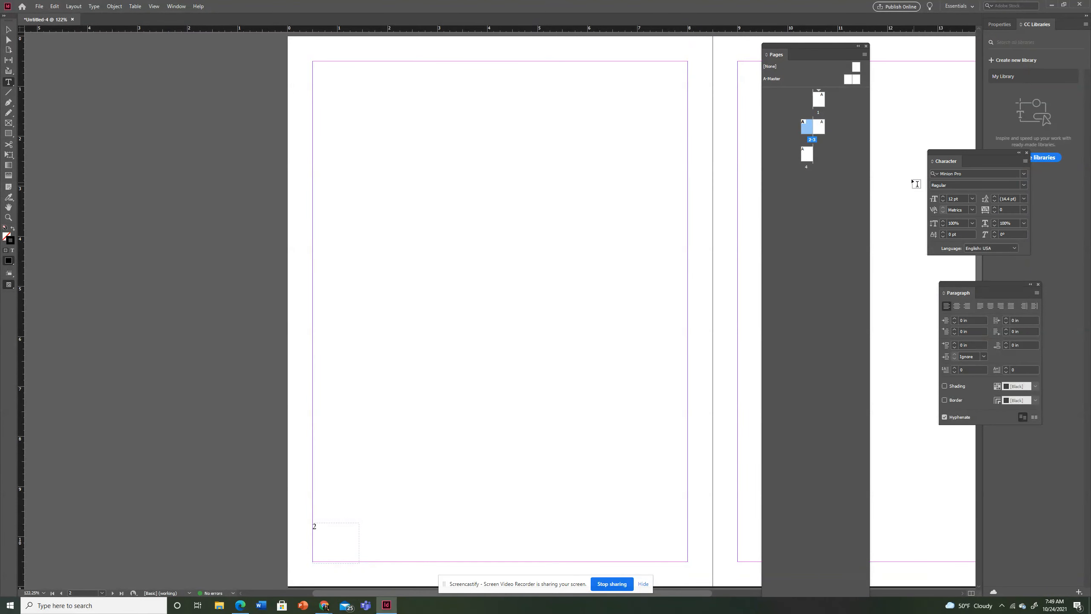
Start a new section at the second page with its page numbering starting at 1
left_click(865, 55)
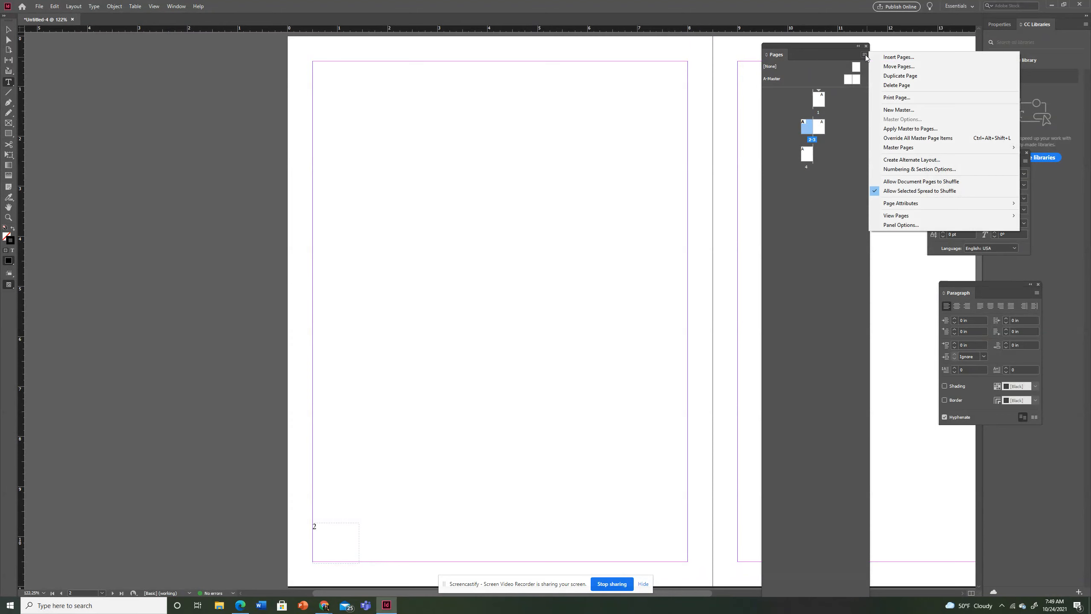
left_click(915, 170)
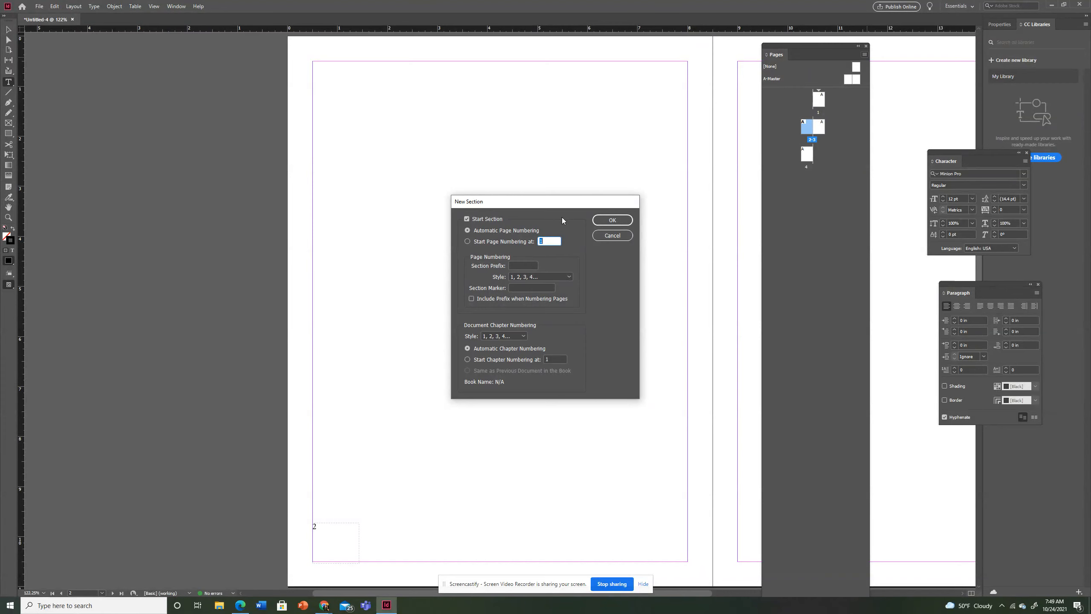
left_click(469, 242)
left_click(619, 222)
left_click(574, 334)
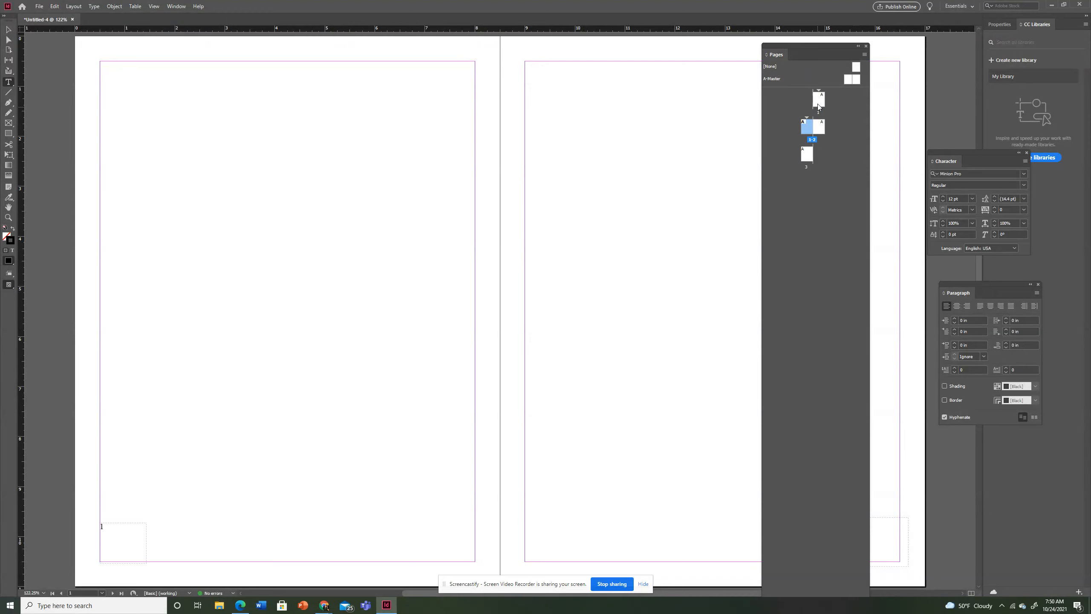
Check the page numbers on the second, third and fourth pages of the renumbered document
double_click(808, 126)
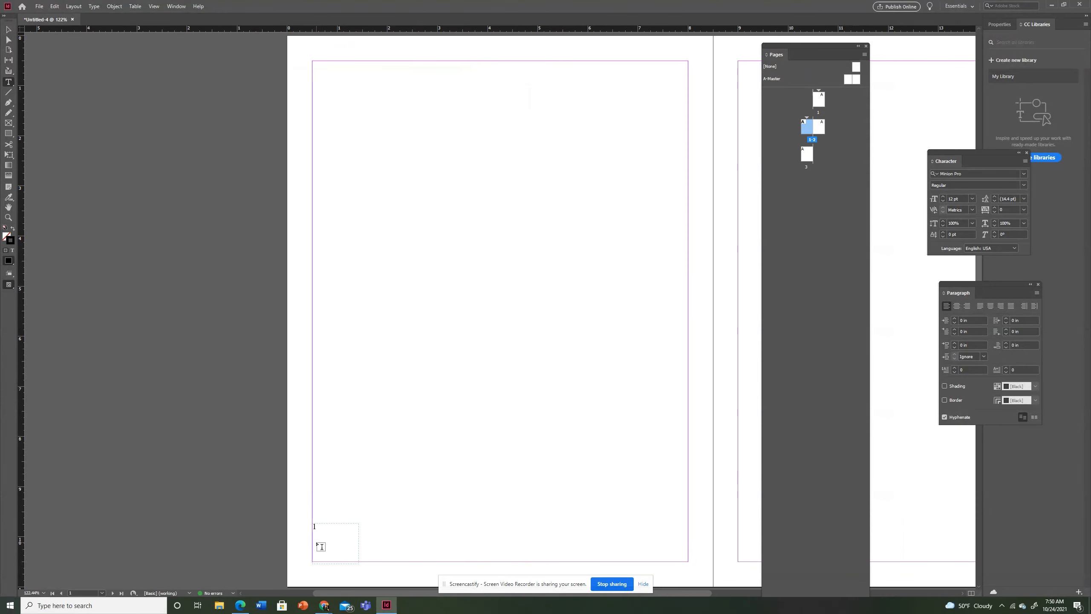
double_click(819, 127)
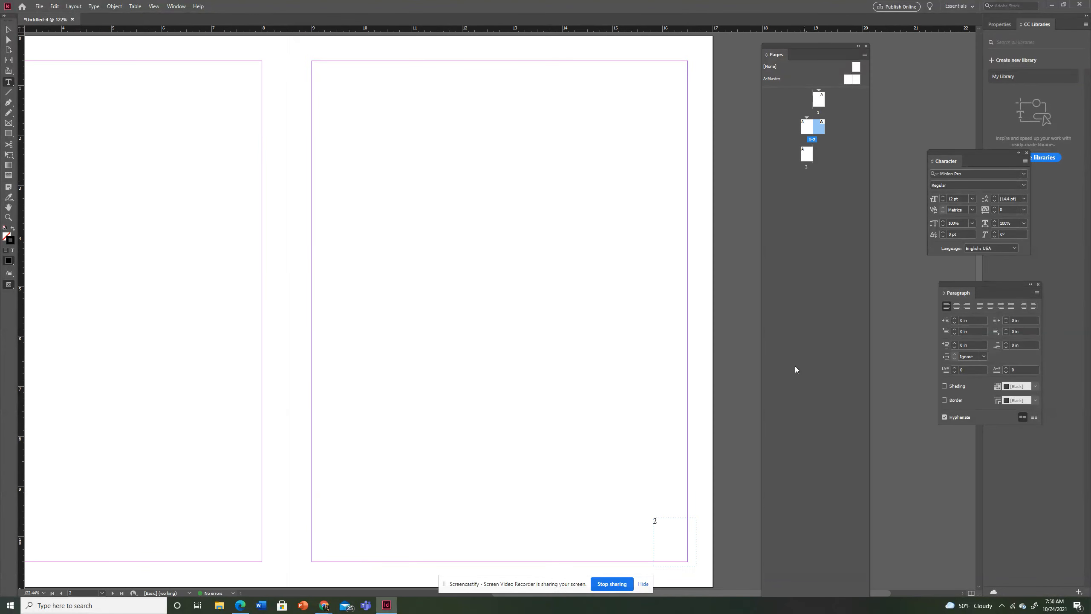
double_click(804, 160)
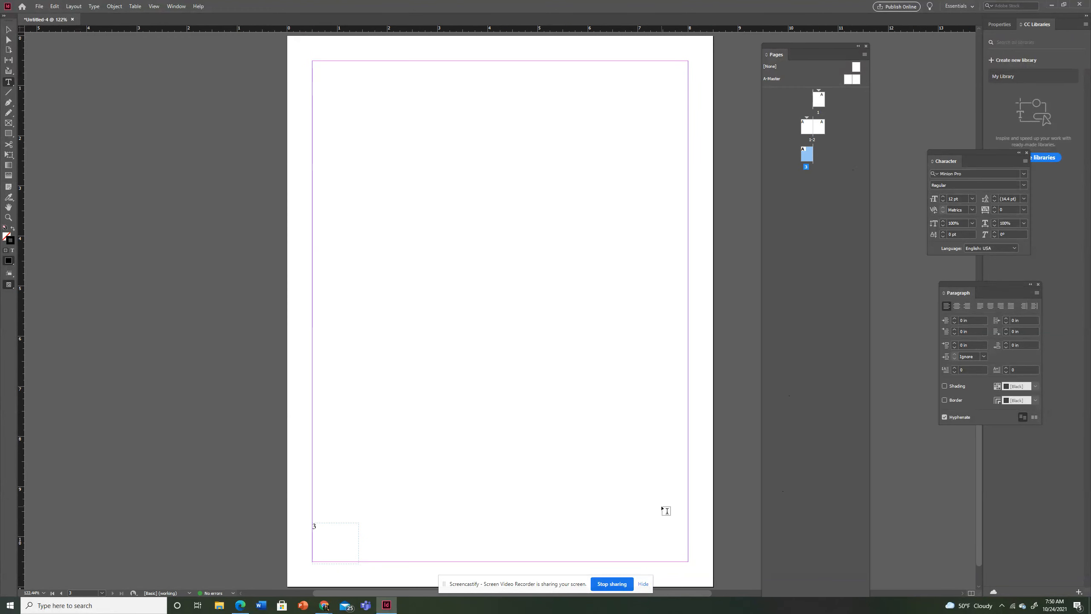
Override all master page items on the first page of the document
double_click(822, 103)
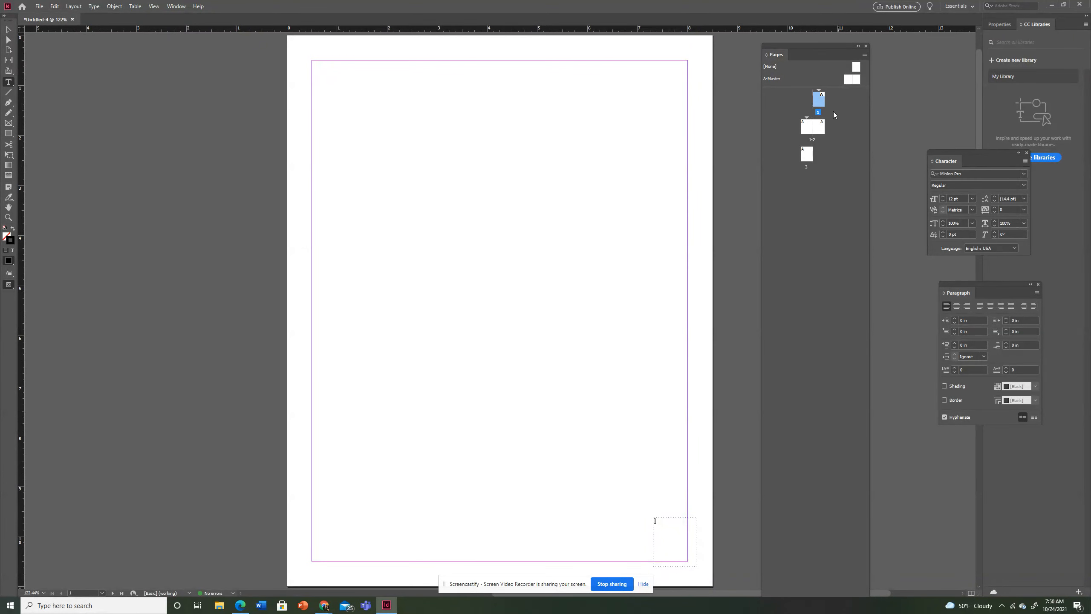
right_click(817, 106)
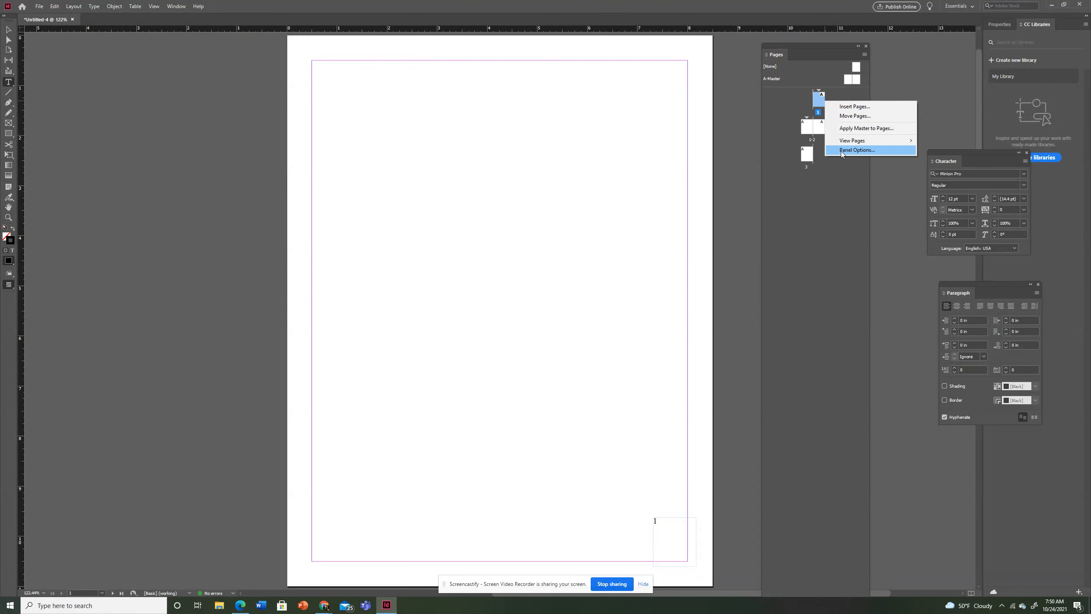
left_click(865, 54)
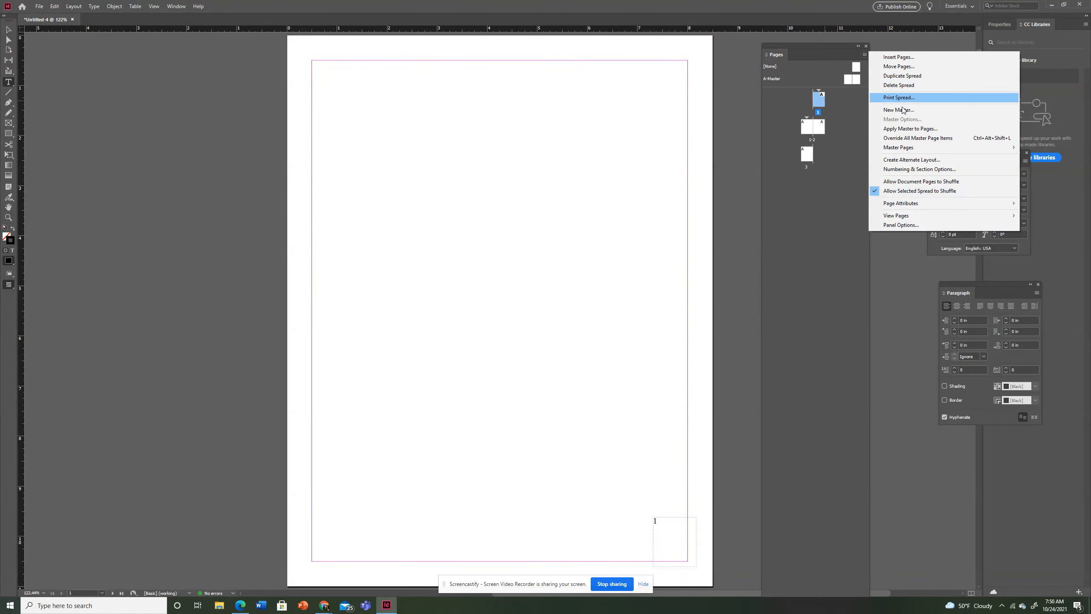
left_click(910, 138)
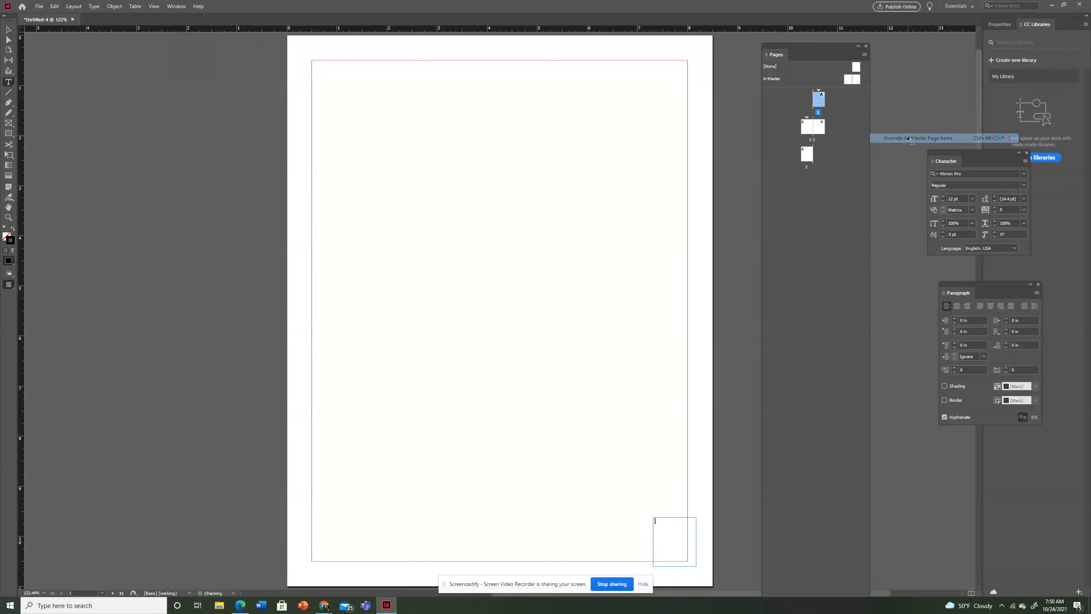
Delete the page number text frame from the first page
left_click(8, 30)
left_click(658, 520)
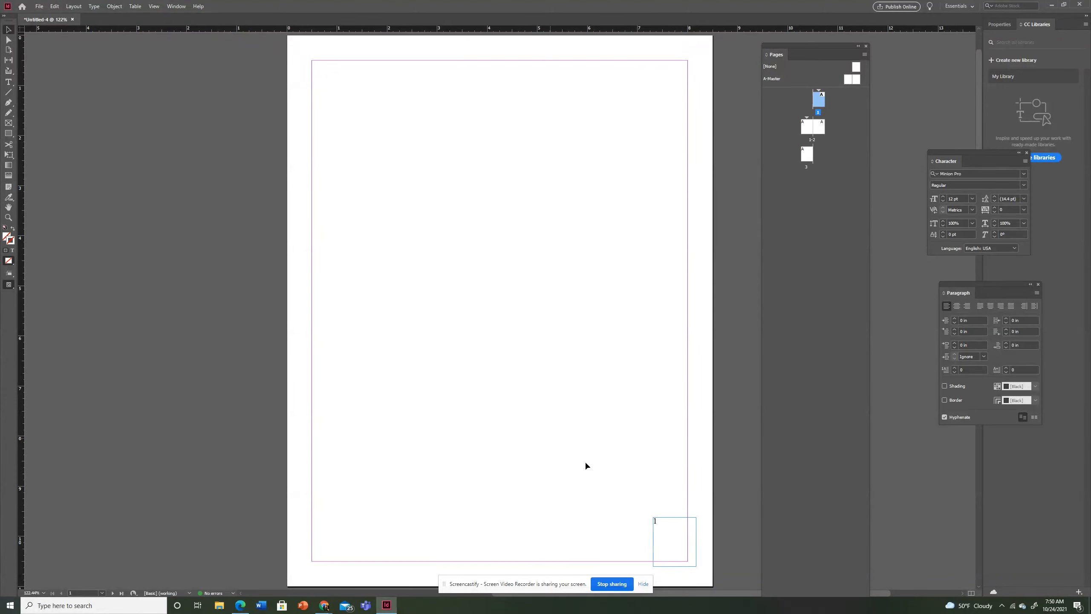
left_click(667, 531)
key("Delete")
Review the page numbers on the pages that follow the unnumbered first page
double_click(807, 130)
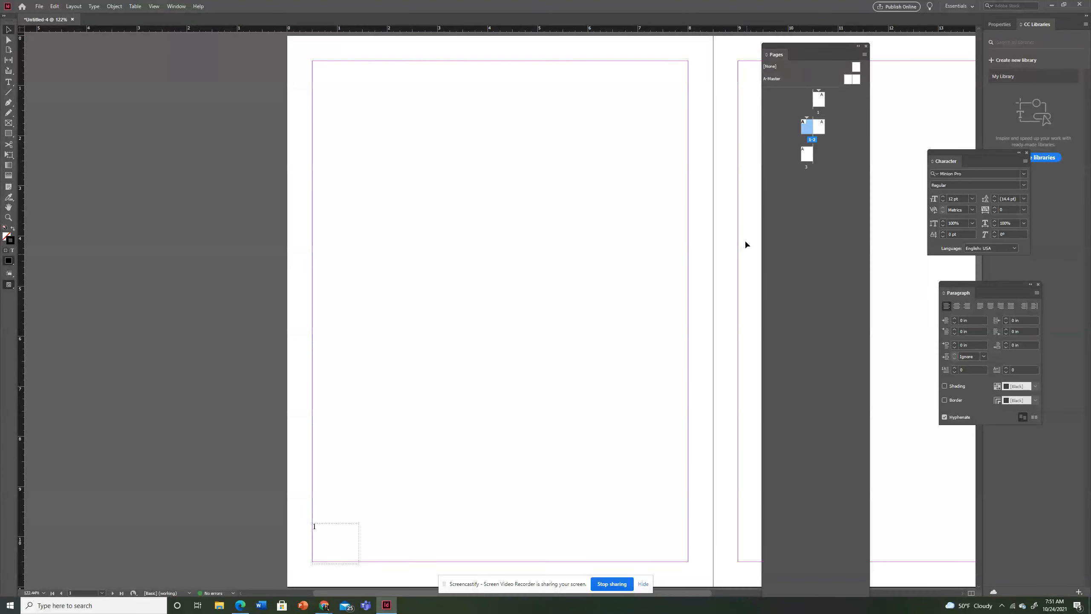
double_click(820, 130)
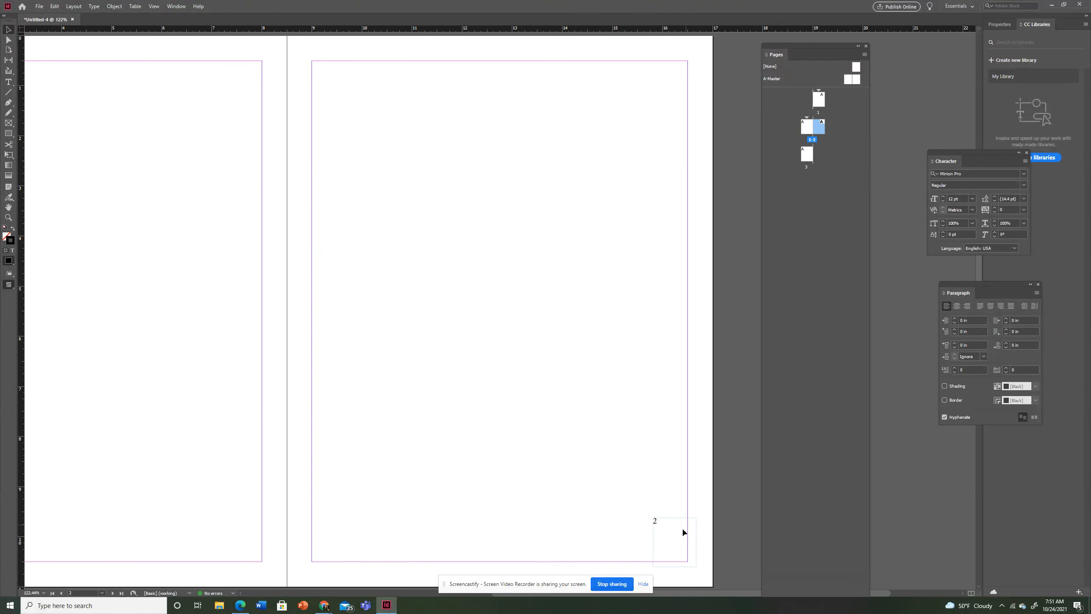
double_click(807, 154)
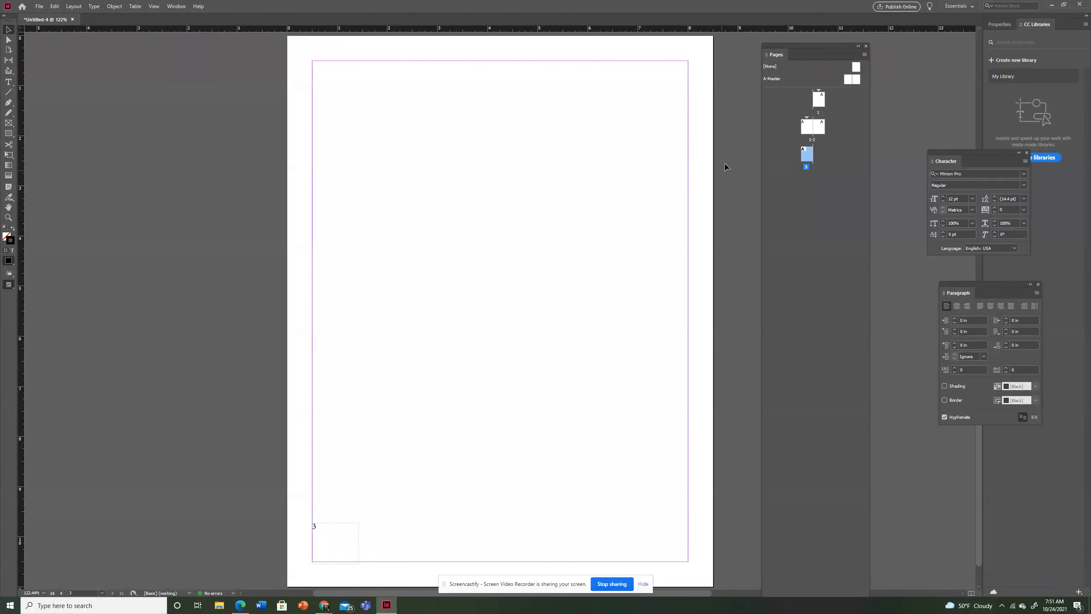